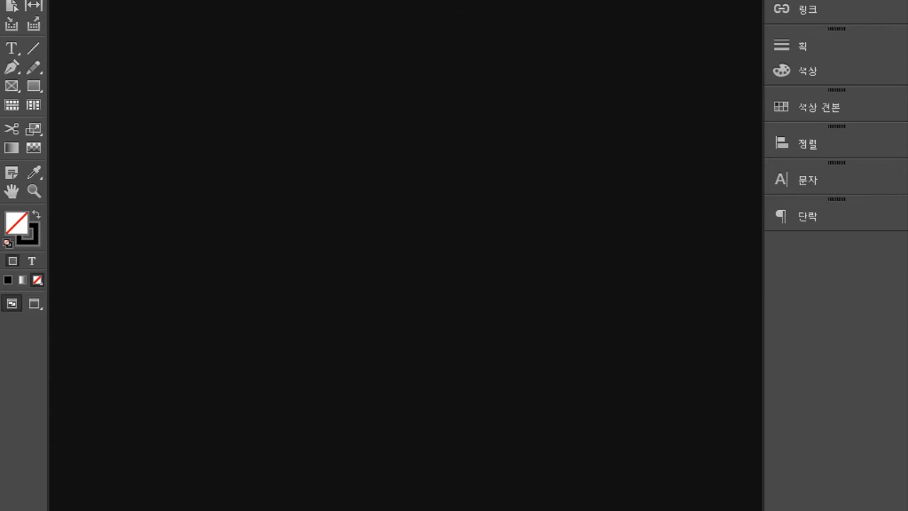
Start a new document with the web intent and a 600 x 300 px page size
left_click(16, 0)
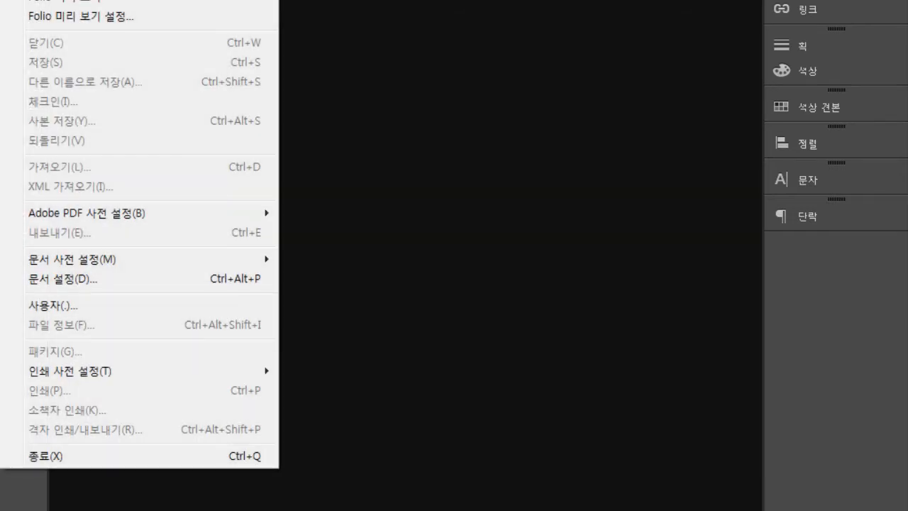
left_click(320, 0)
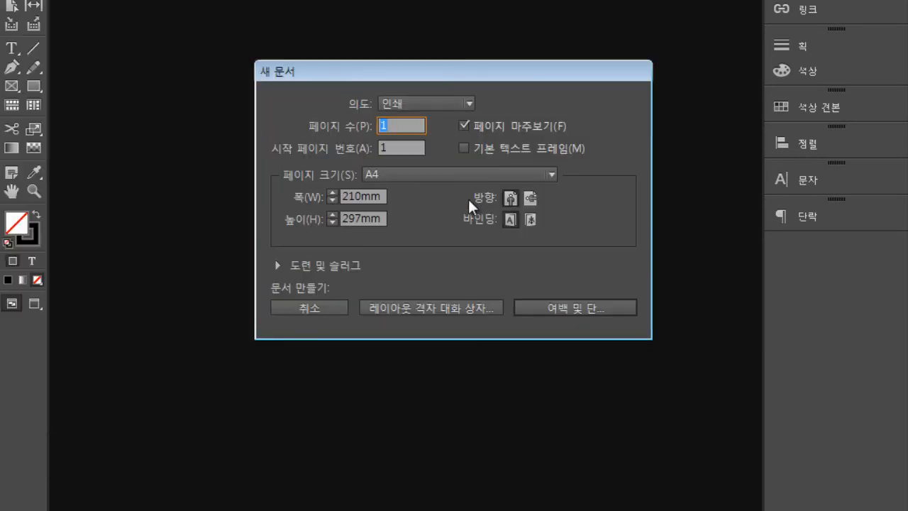
left_click(438, 102)
left_click(427, 137)
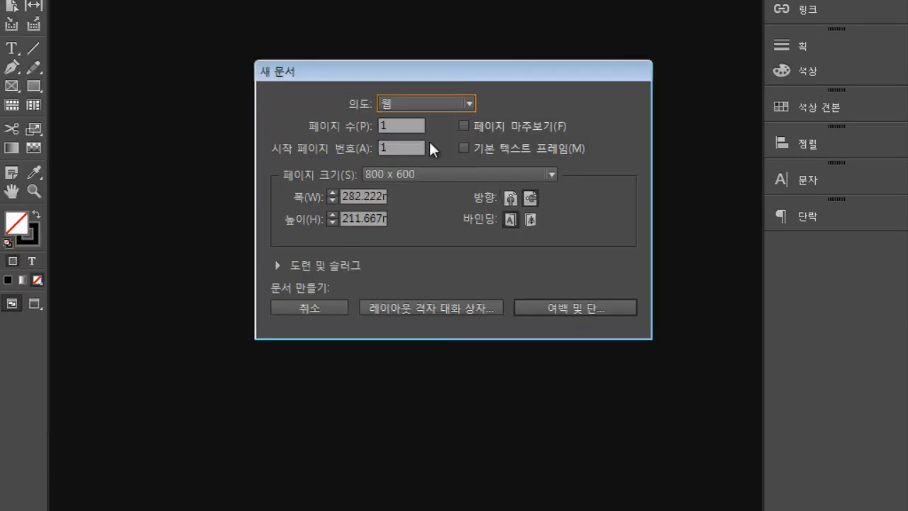
left_click(458, 182)
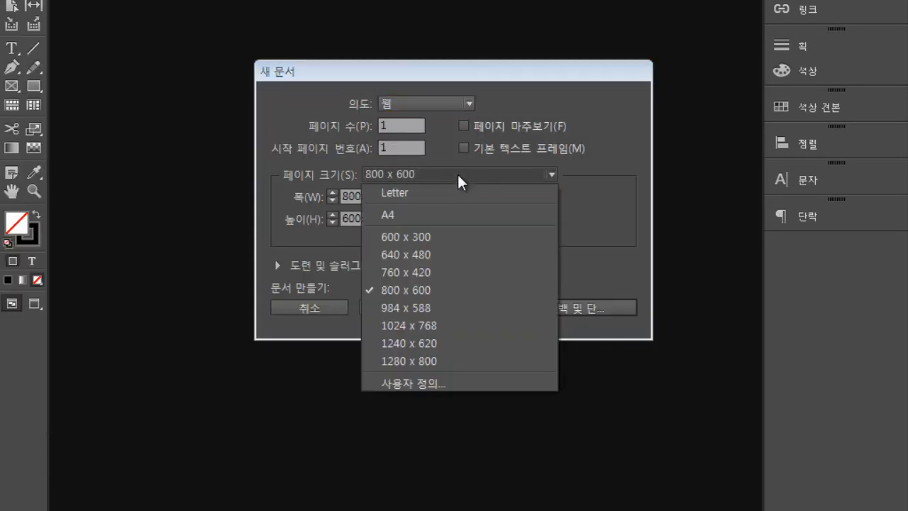
left_click(438, 241)
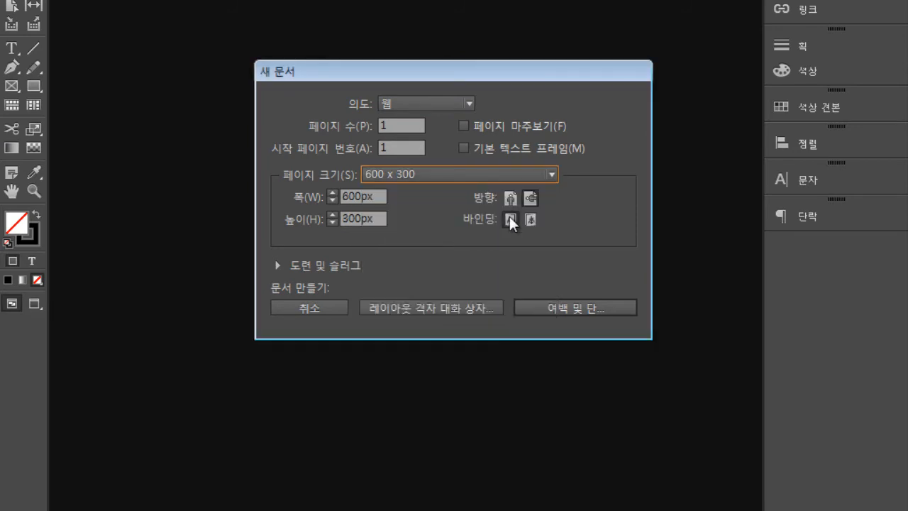
Set all four page margins to 20 px and create the document
left_click(546, 308)
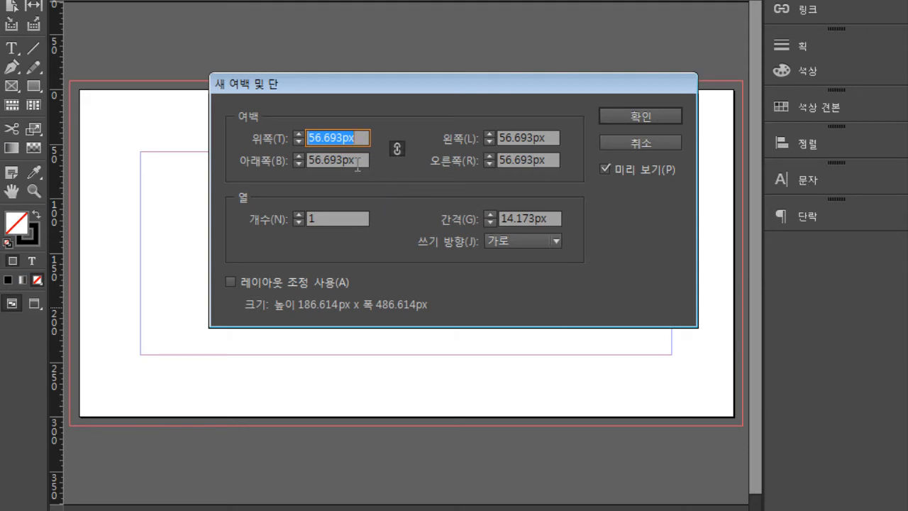
type("20")
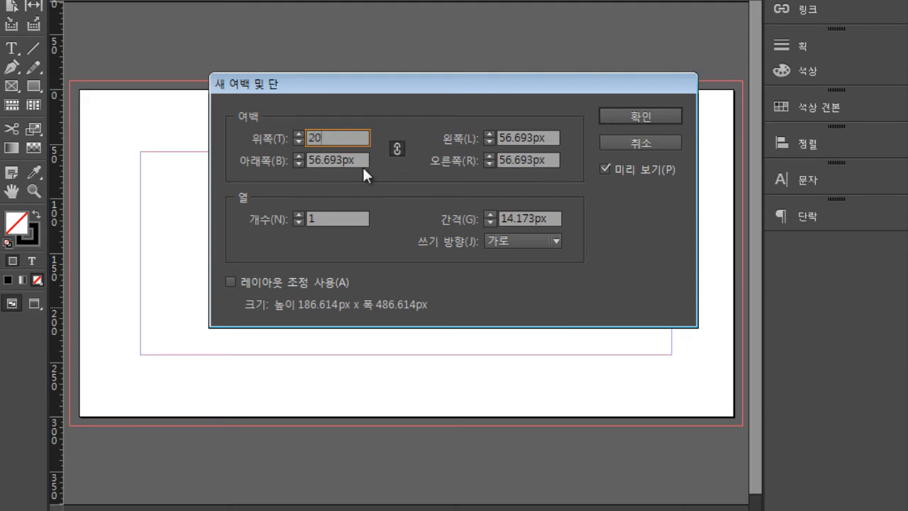
key("Tab")
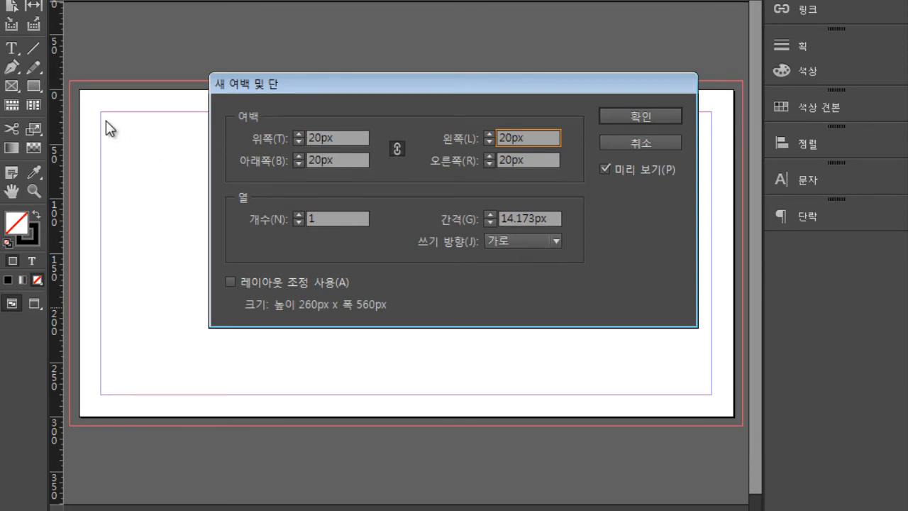
left_click_drag(269, 89, 315, 163)
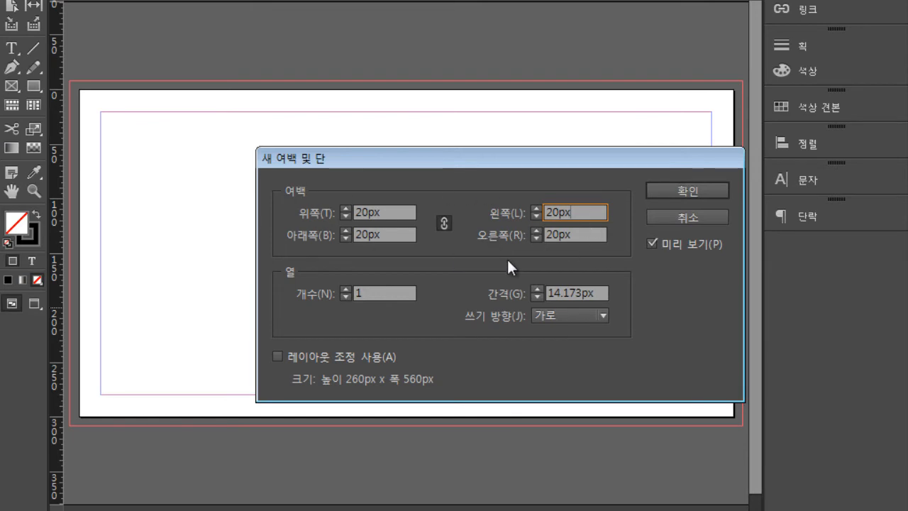
left_click(675, 190)
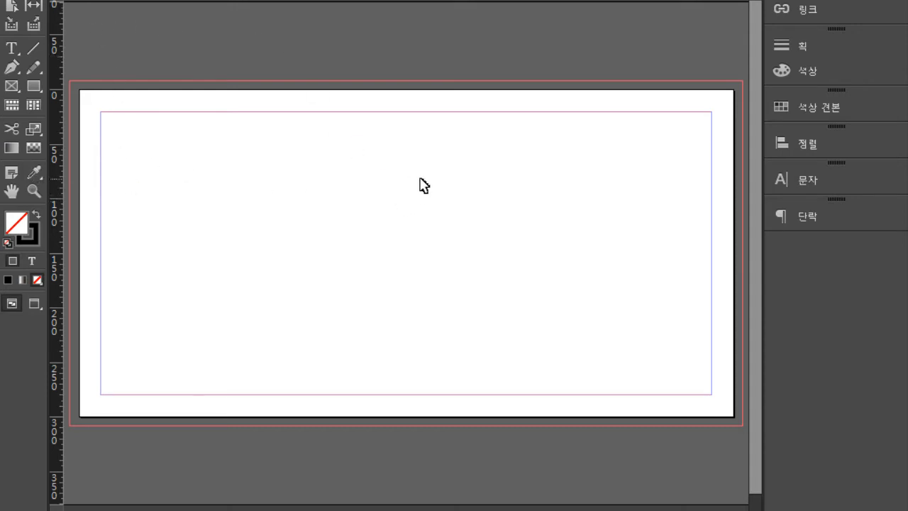
Switch to the Windows Explorer folder and examine the JPG, PNG, PSD, AI and PDF sample files and their details
key("alt+Tab")
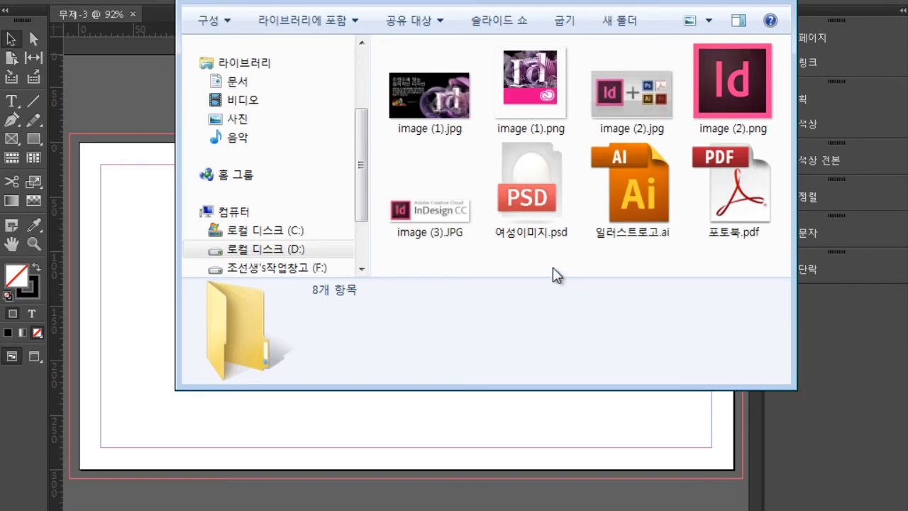
left_click(471, 121)
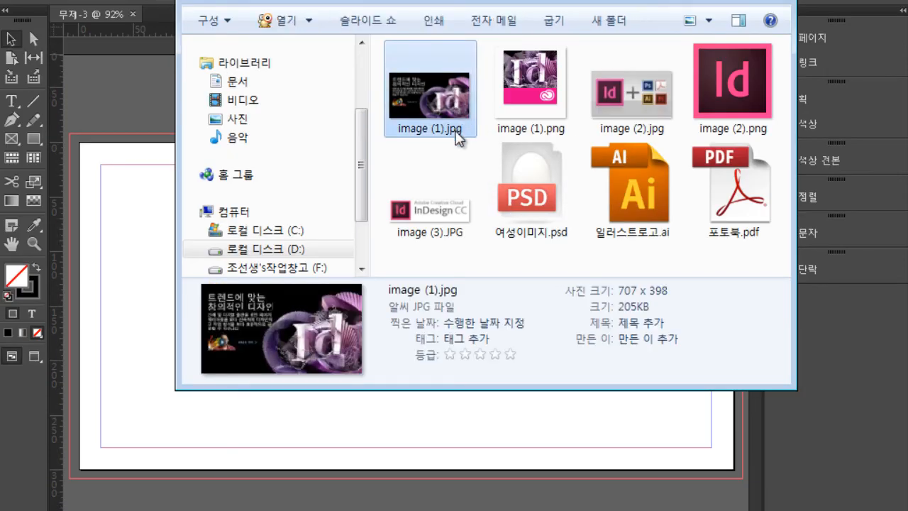
left_click(568, 116)
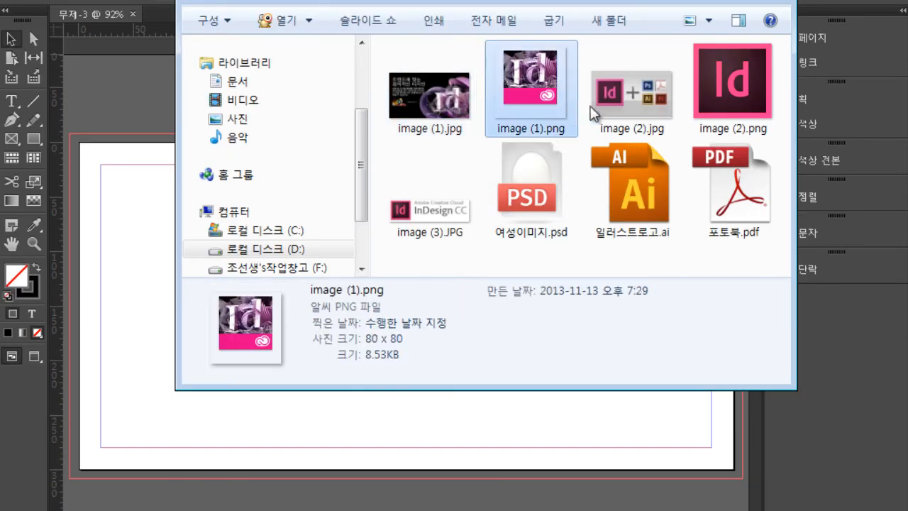
left_click(636, 110)
left_click(749, 115)
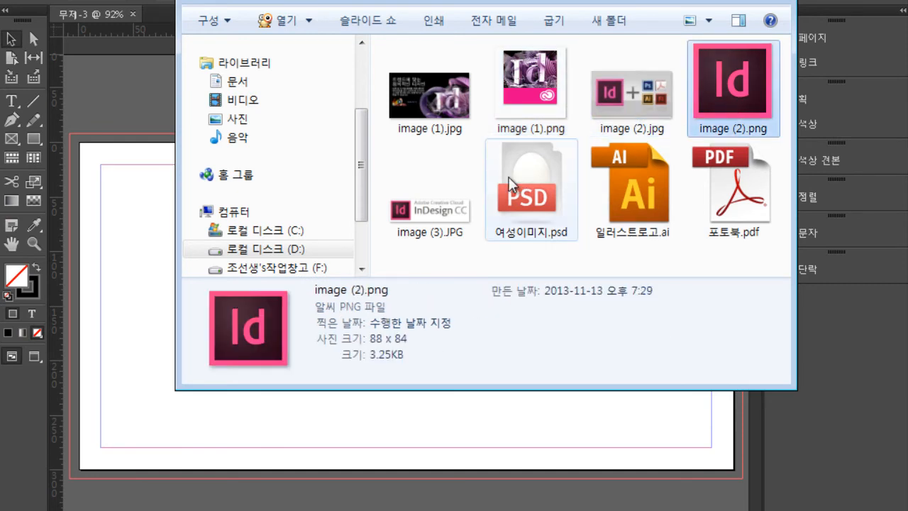
left_click(453, 215)
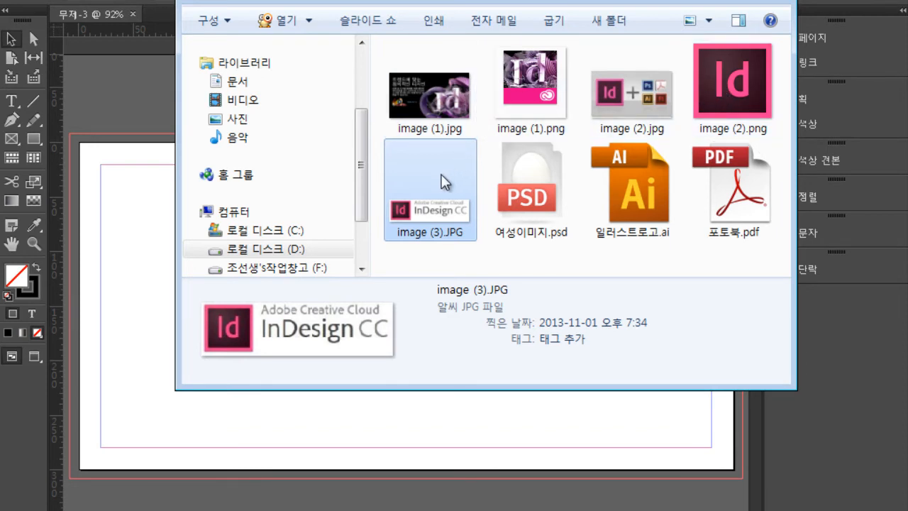
left_click(538, 237)
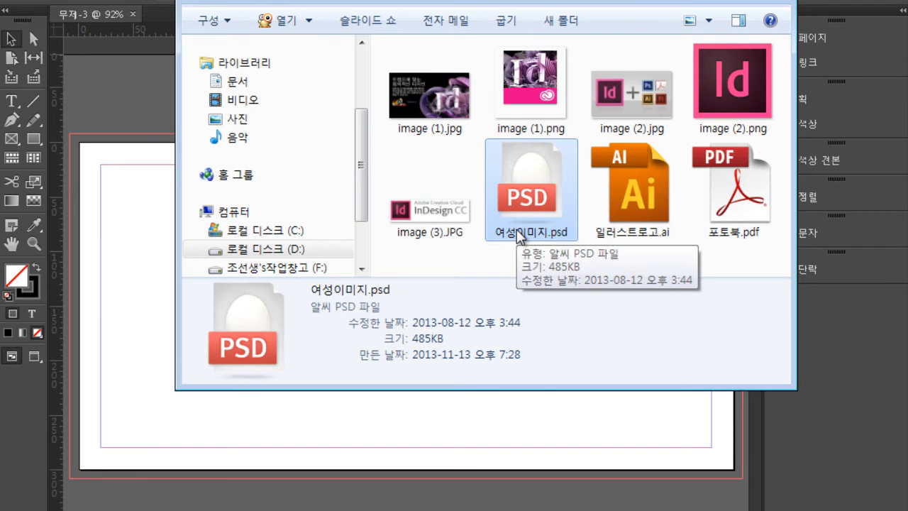
left_click(630, 215)
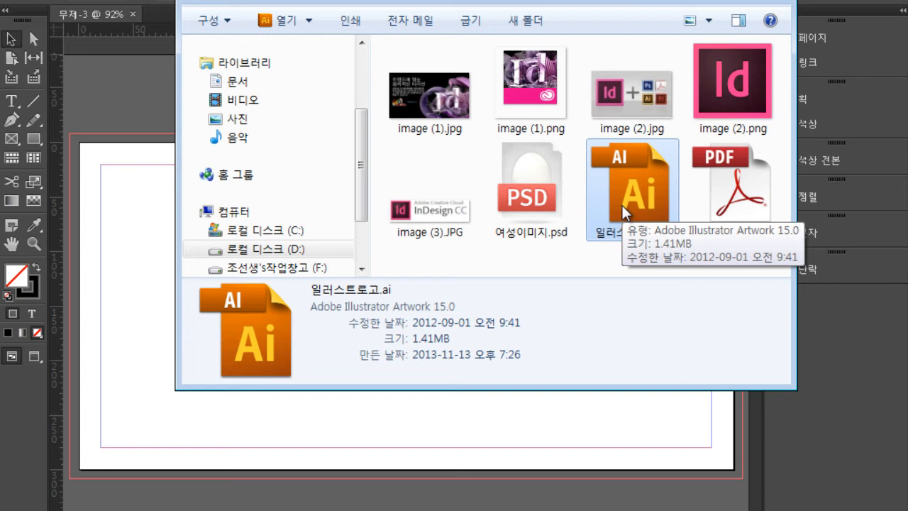
left_click(747, 190)
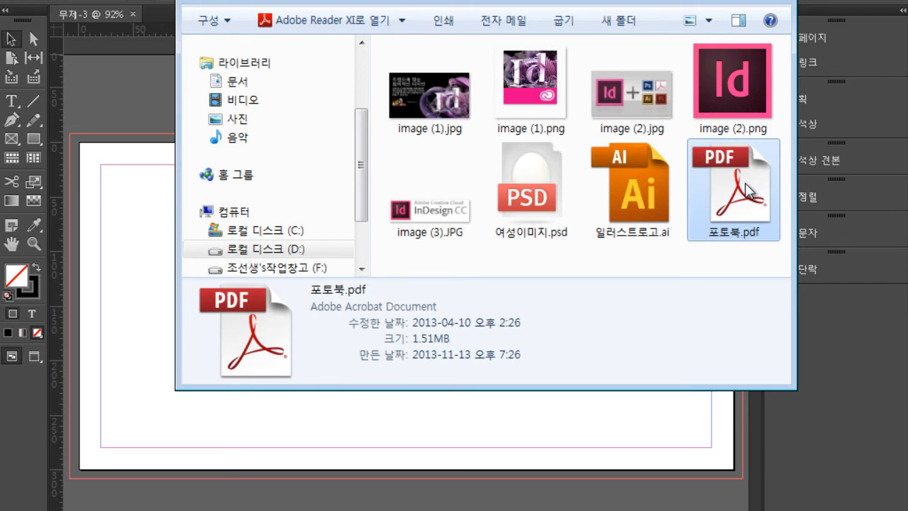
Open 포토북.pdf in Adobe Reader and set its page display to two-page view
left_click_drag(573, 1, 513, 1)
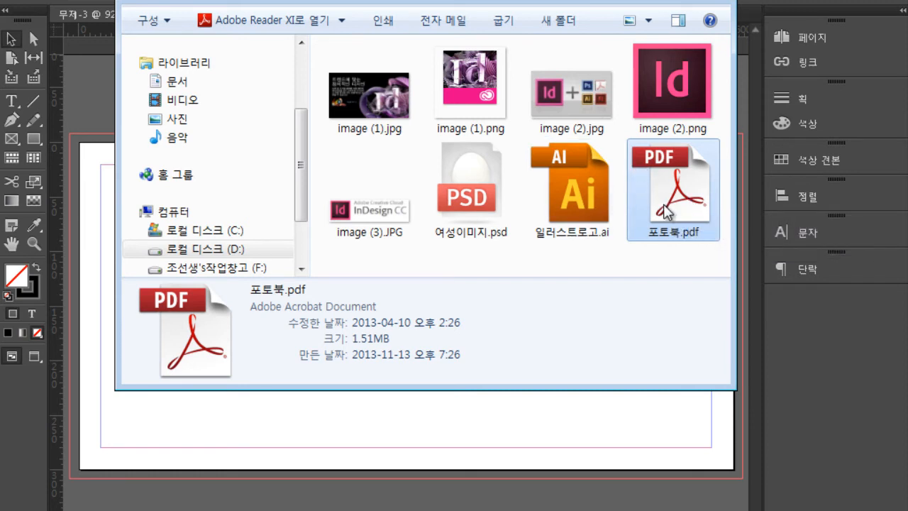
double_click(665, 212)
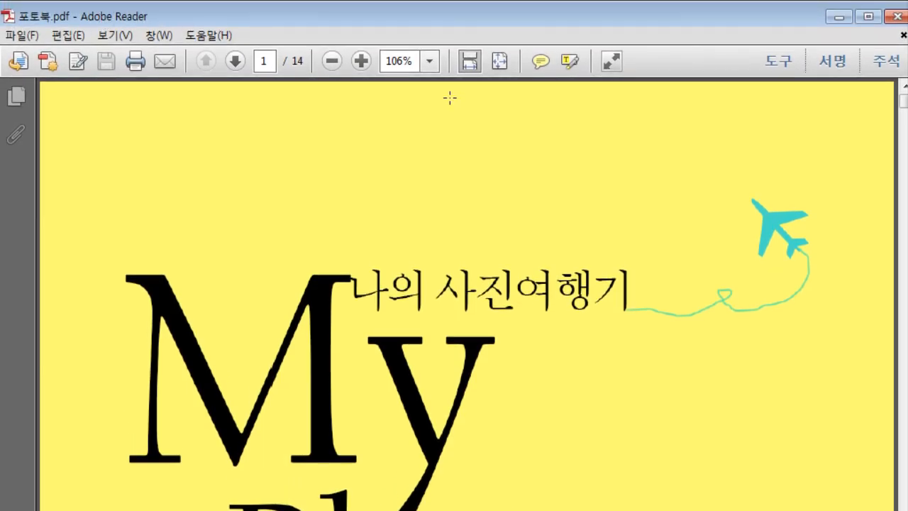
left_click(127, 36)
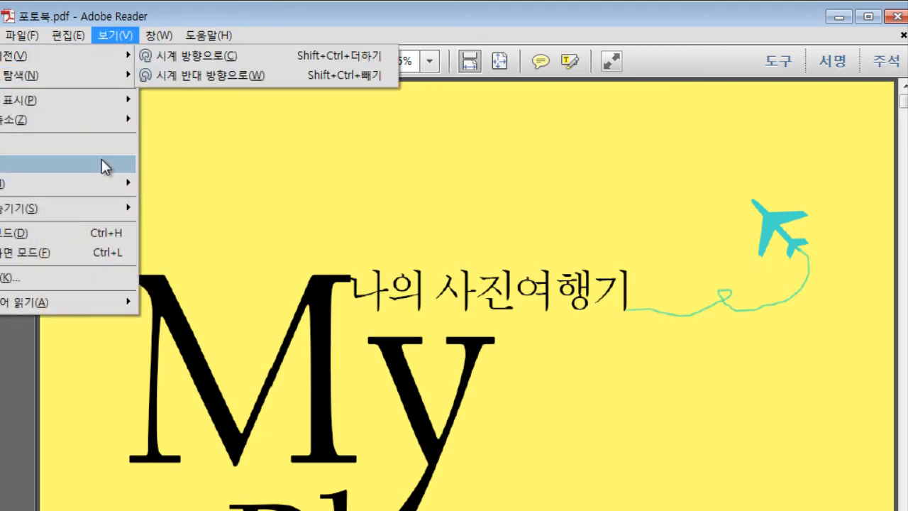
mouse_move(109, 99)
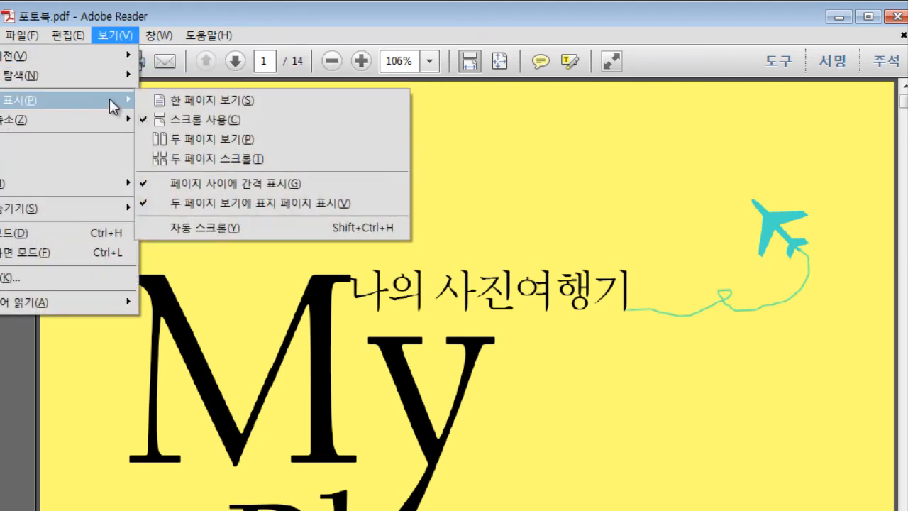
left_click(234, 139)
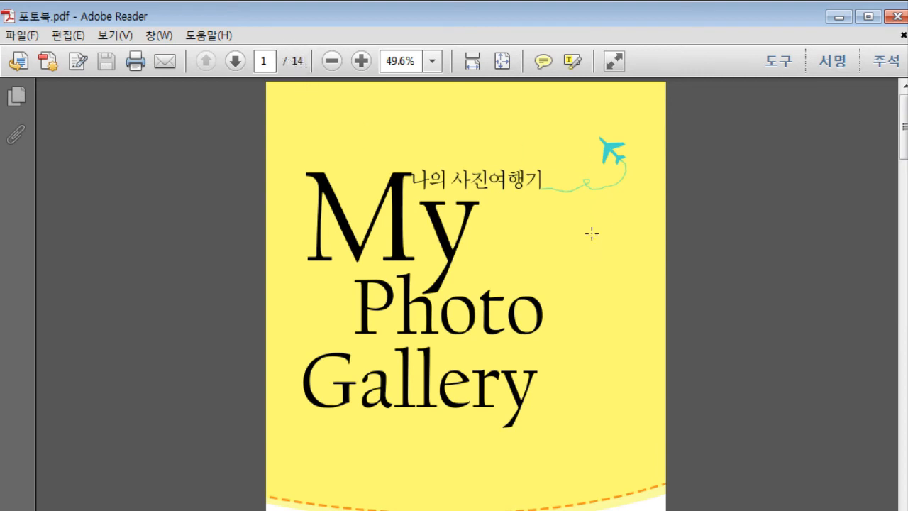
Page forward through the photo book to its last page, examining the layout of each spread
left_click(238, 63)
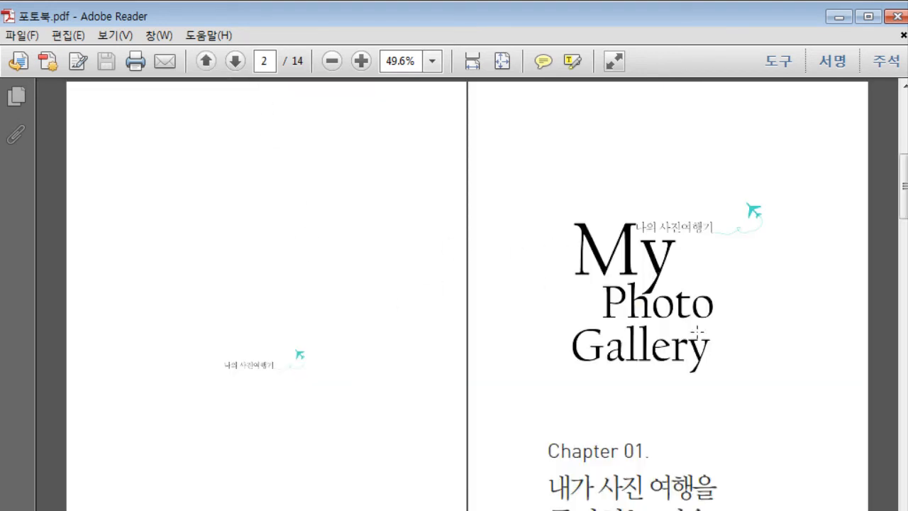
left_click(232, 63)
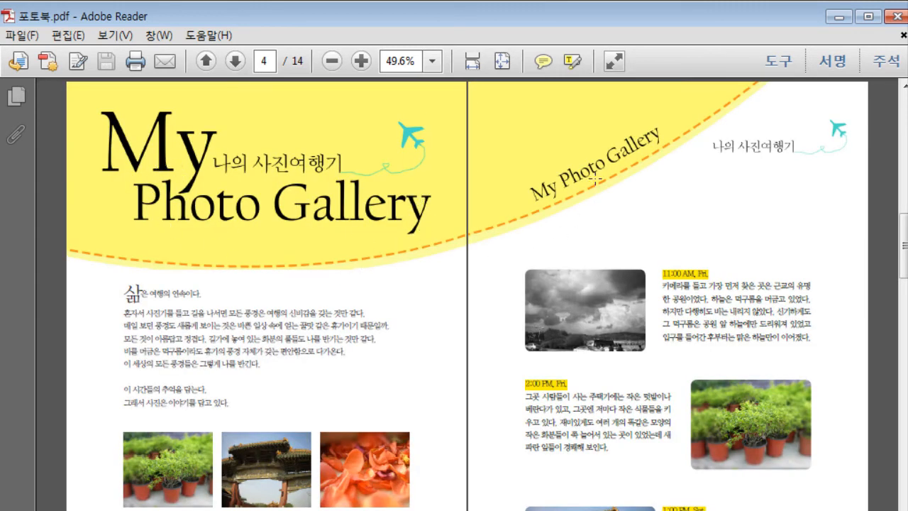
left_click(243, 62)
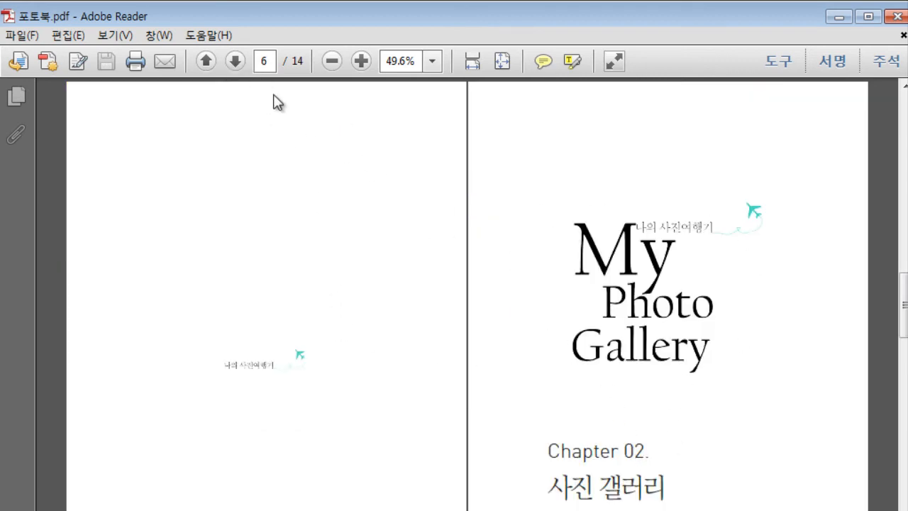
left_click(235, 62)
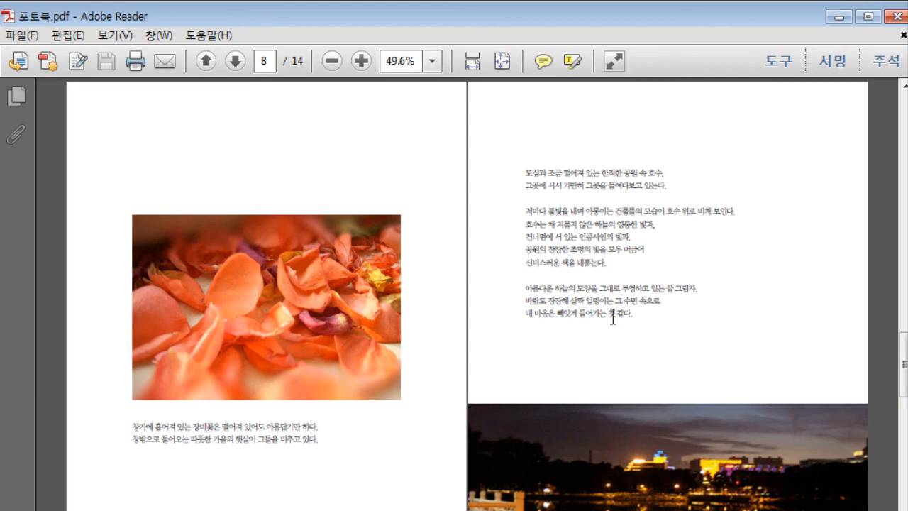
left_click(235, 63)
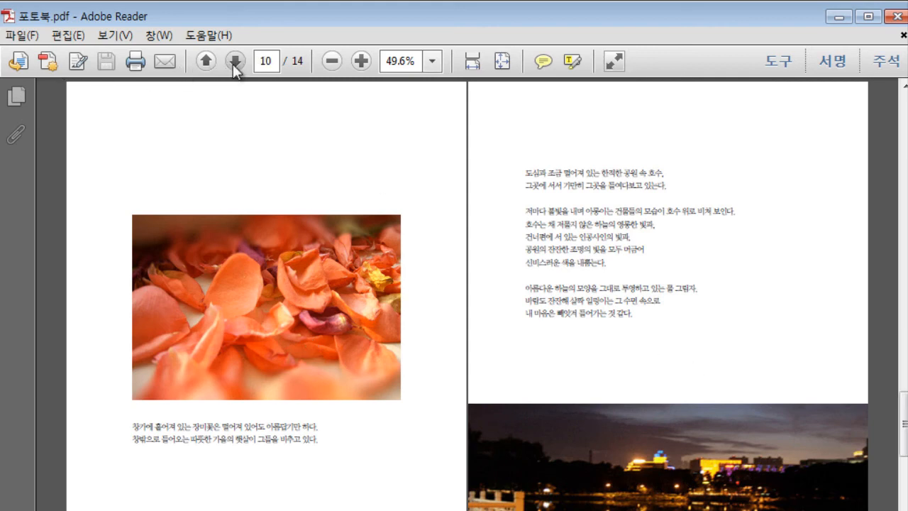
left_click(235, 62)
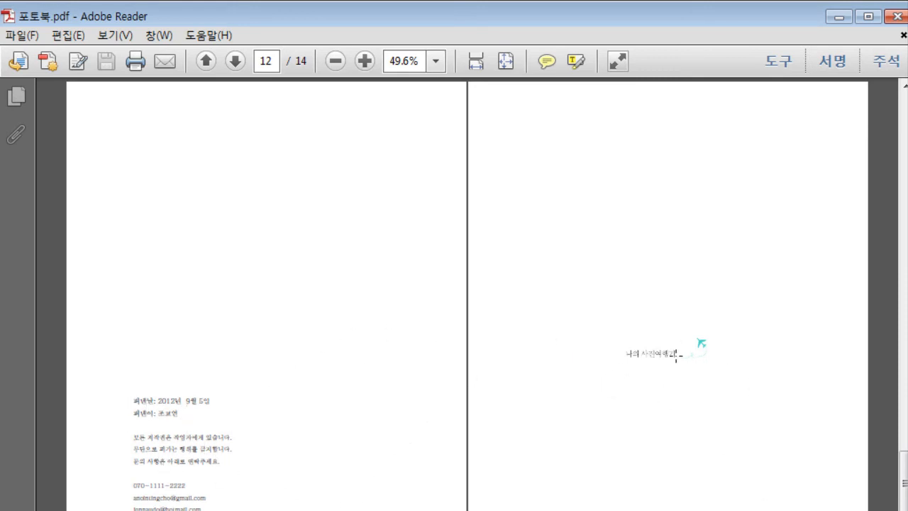
left_click(234, 62)
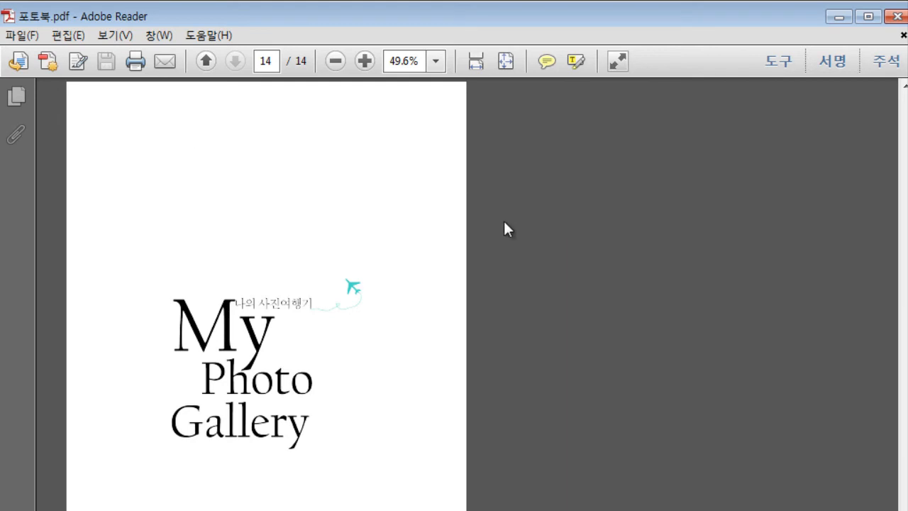
Page back through the photo book to its cover, and go forward to the Chapter 01 spread on page 2
left_click(208, 62)
left_click(208, 62)
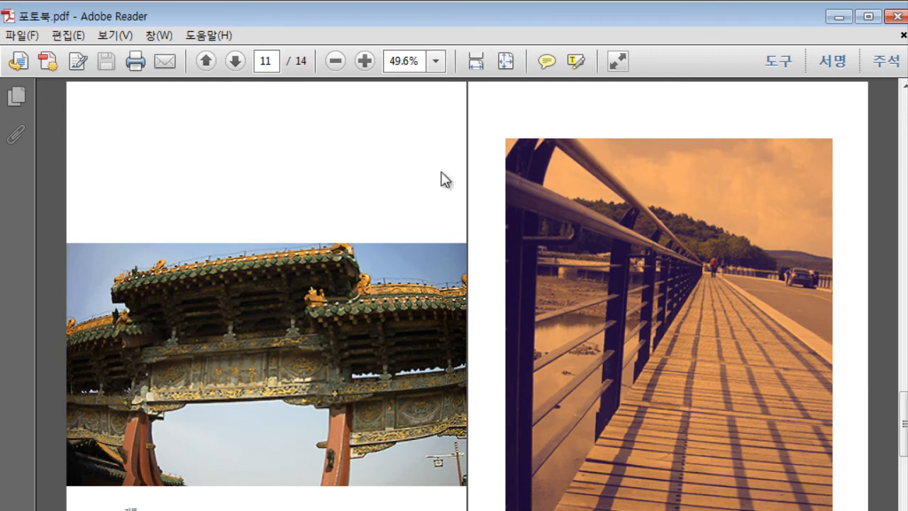
left_click(207, 62)
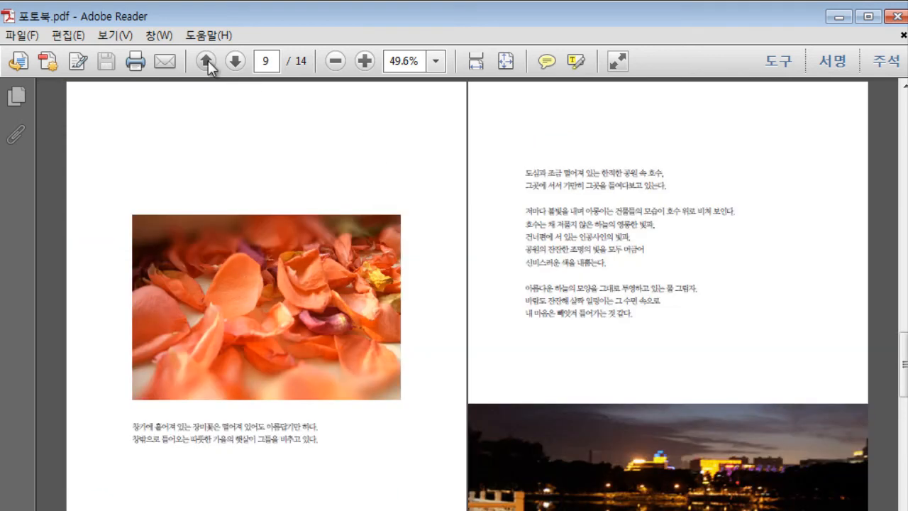
left_click(207, 61)
left_click(208, 61)
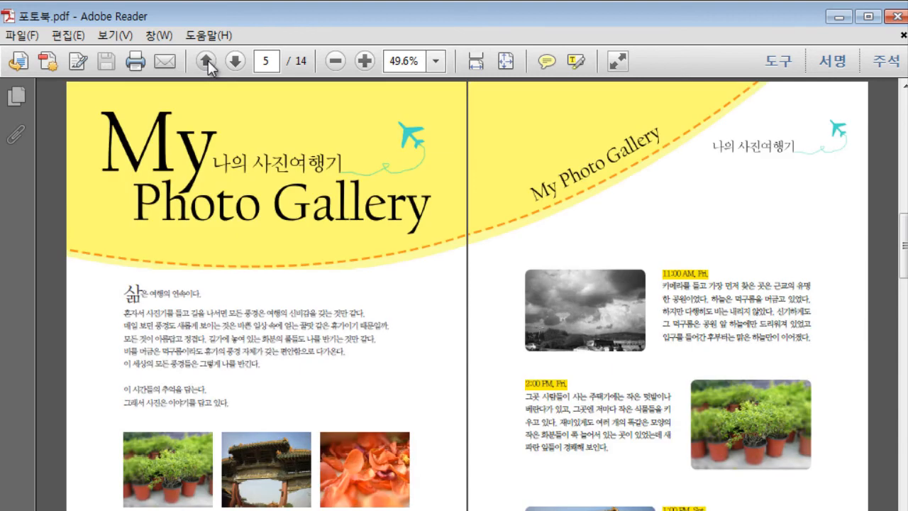
left_click(207, 61)
left_click(207, 61)
left_click(207, 61)
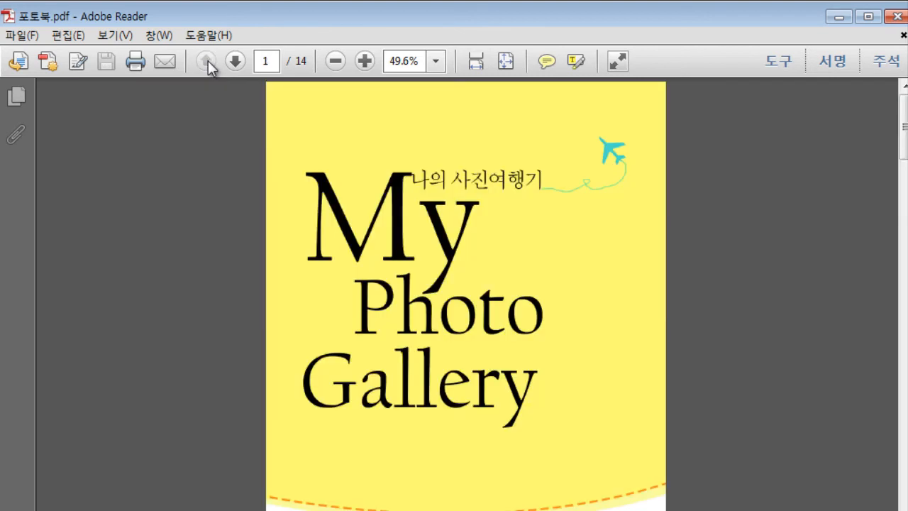
left_click(235, 61)
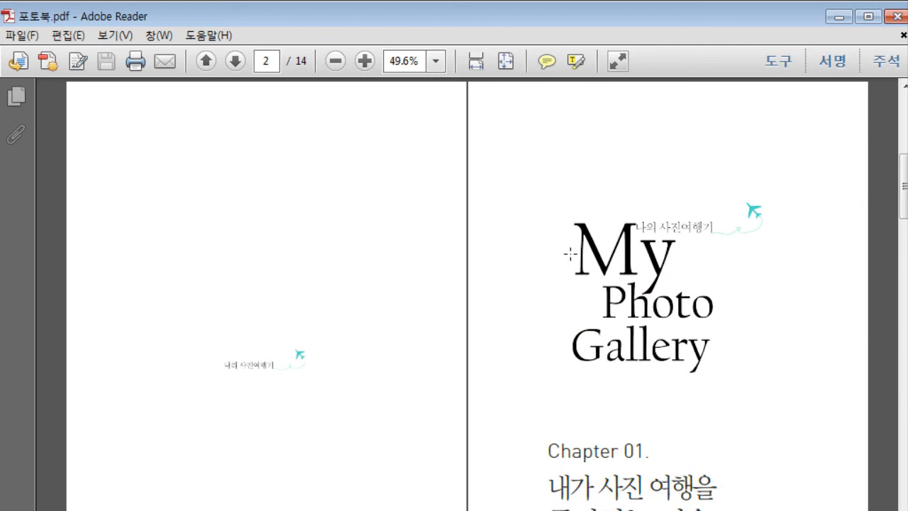
Close 포토북.pdf, look through the JPG and PNG sample images in the folder, and return to the blank InDesign page
left_click(892, 19)
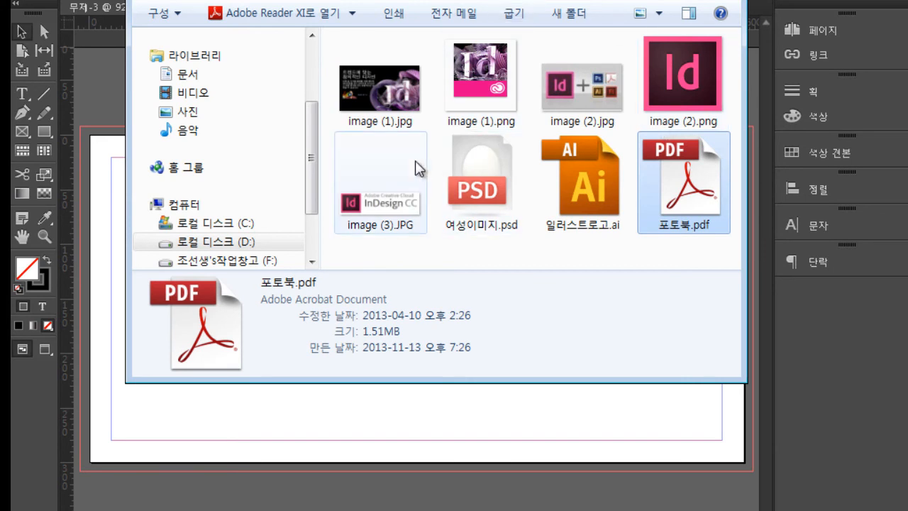
left_click(406, 101)
left_click(486, 96)
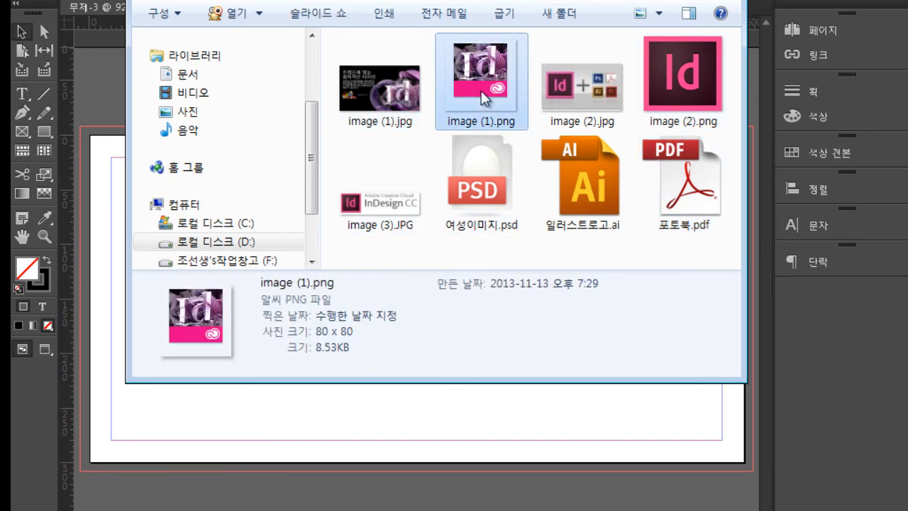
left_click(611, 95)
left_click(691, 89)
left_click(397, 208)
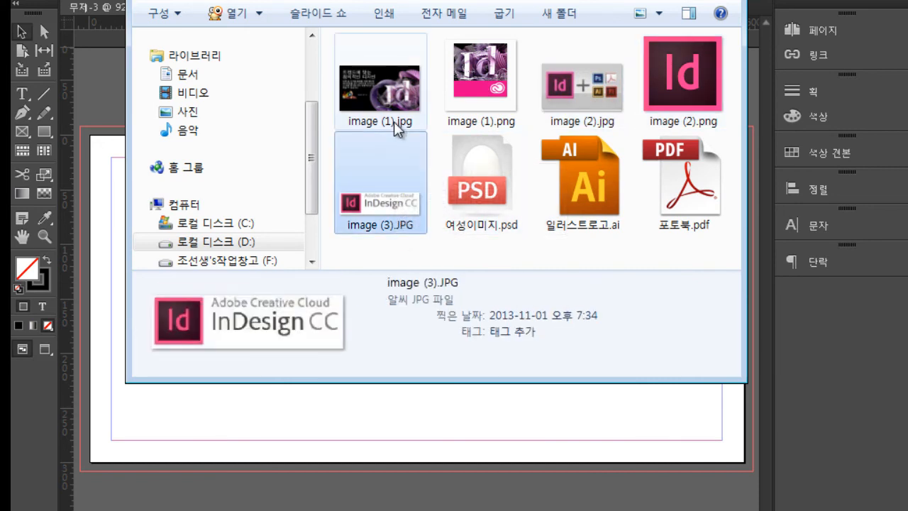
mouse_move(394, 121)
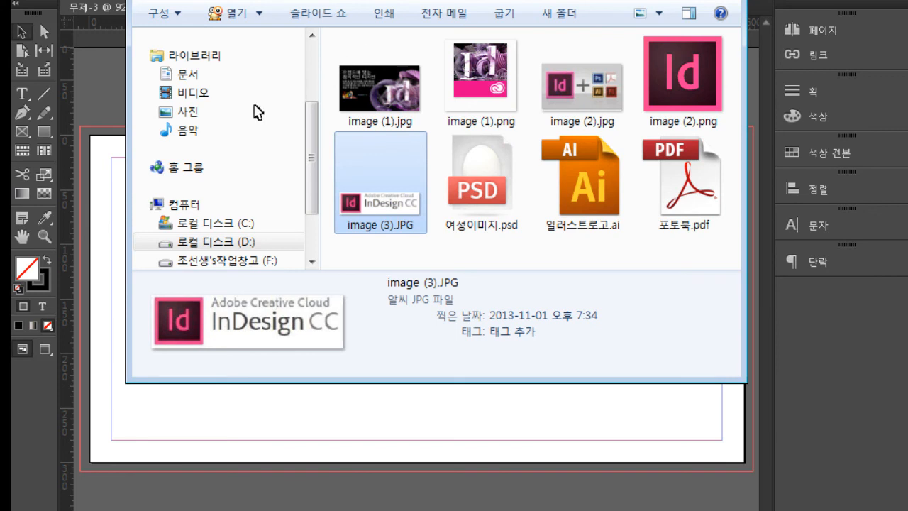
key("Escape")
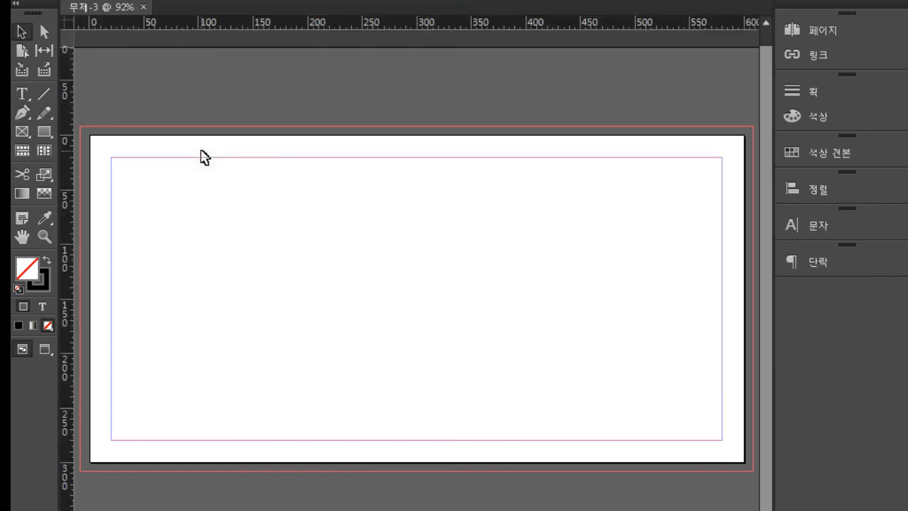
Draw five rectangle frames: a banner about 202 x 50 px, a pair and a larger one stacked along the left margin, plus one in the lower-right corner
left_click(22, 136)
left_click_drag(110, 157, 332, 211)
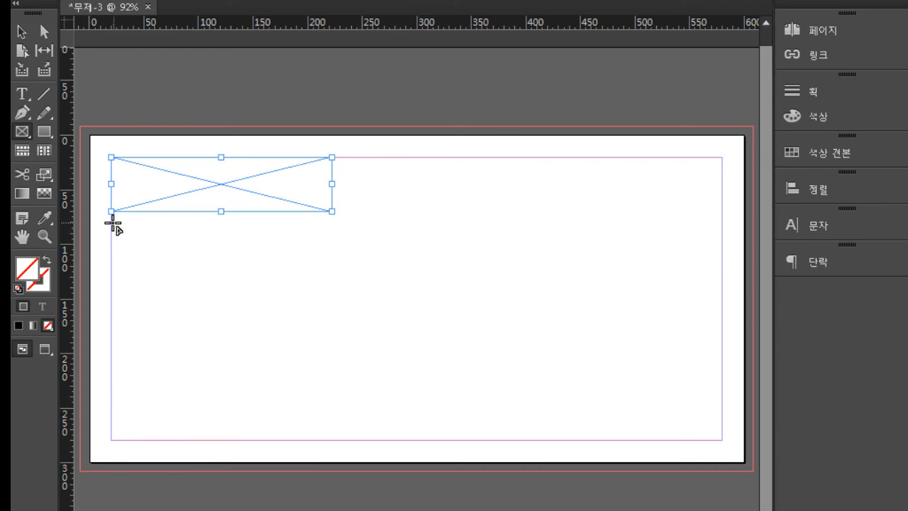
left_click_drag(112, 222, 203, 306)
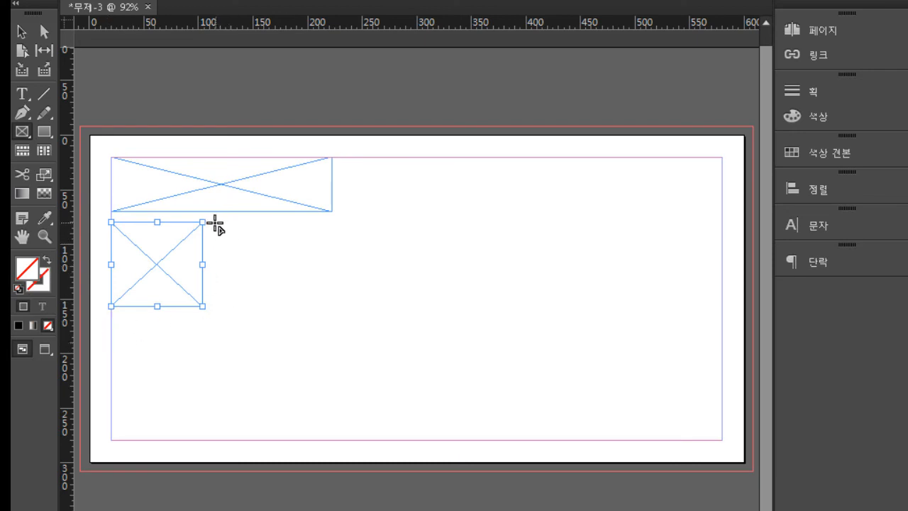
left_click_drag(211, 222, 331, 307)
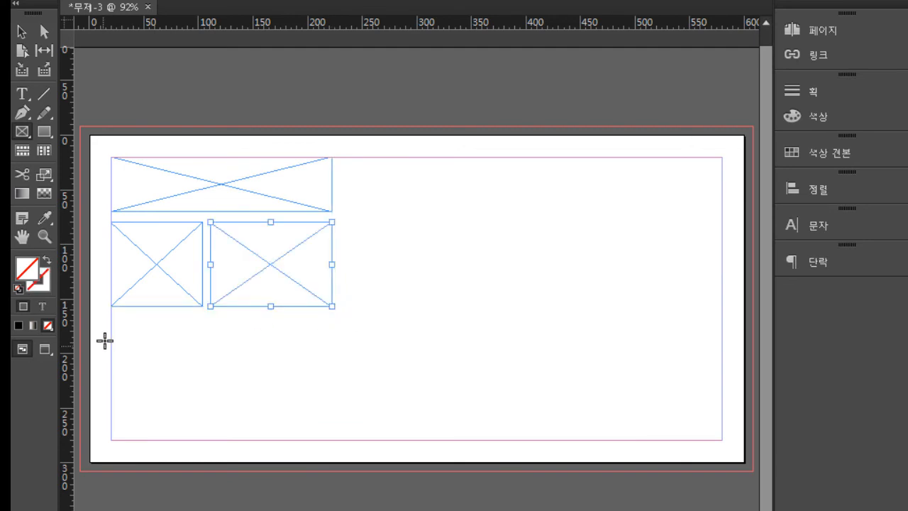
left_click_drag(112, 313, 332, 433)
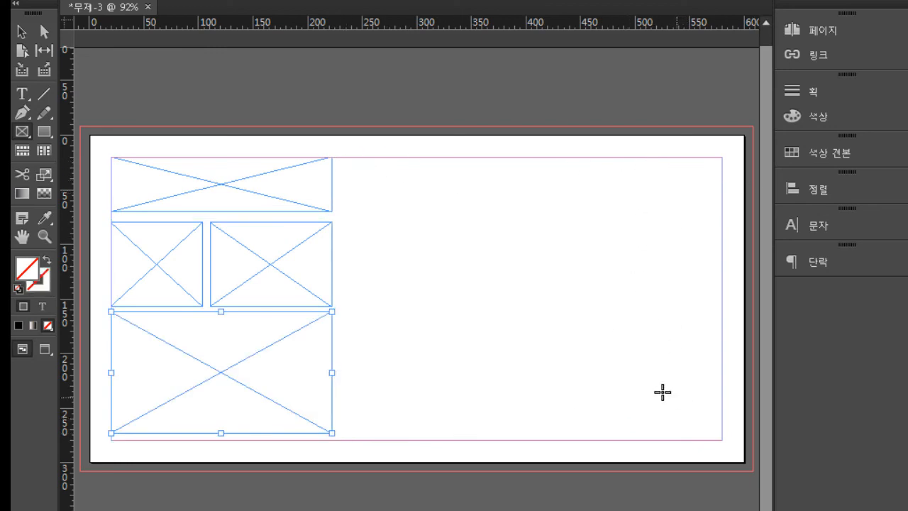
left_click_drag(609, 351, 721, 440)
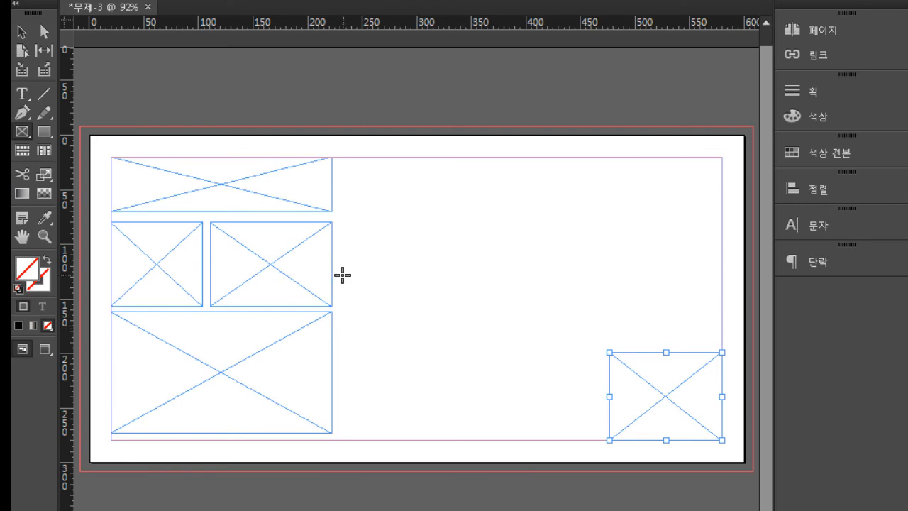
Load image (1).jpg, image (1).png, image (2).jpg, image (2).png and image (3).JPG for placing, with the import options display turned off
left_click(29, 0)
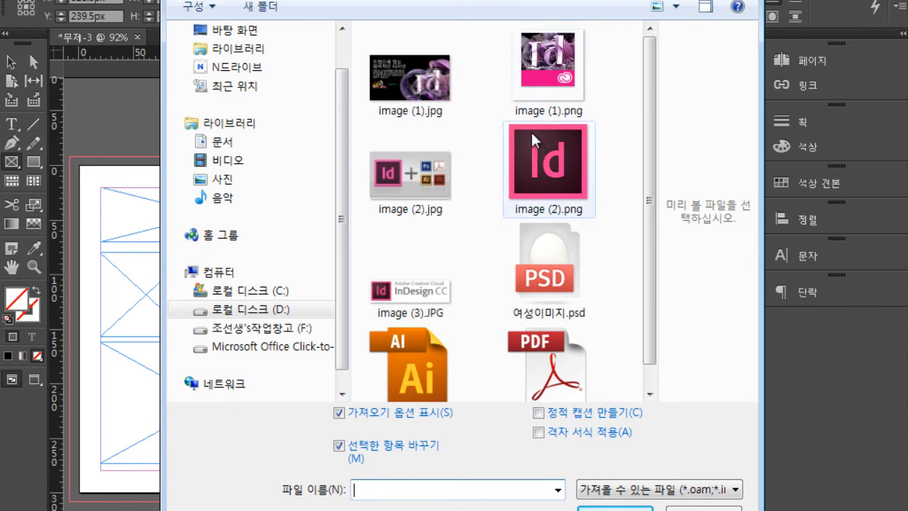
left_click(449, 88)
left_click(548, 91, "ctrl")
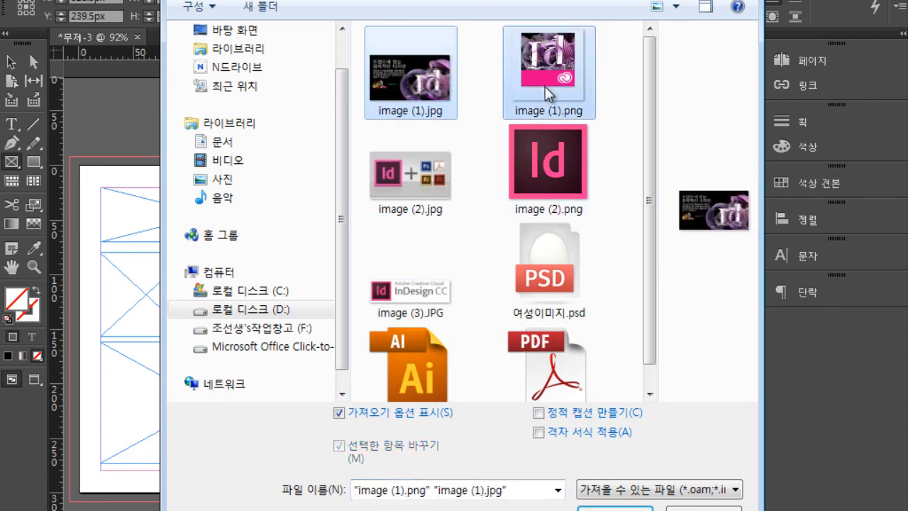
left_click(439, 186, "ctrl")
left_click(546, 186, "ctrl")
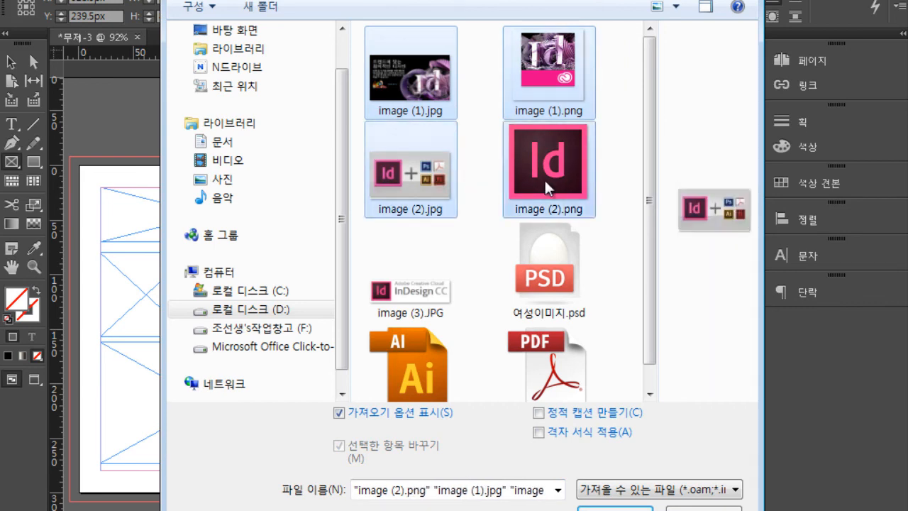
left_click(412, 276, "ctrl")
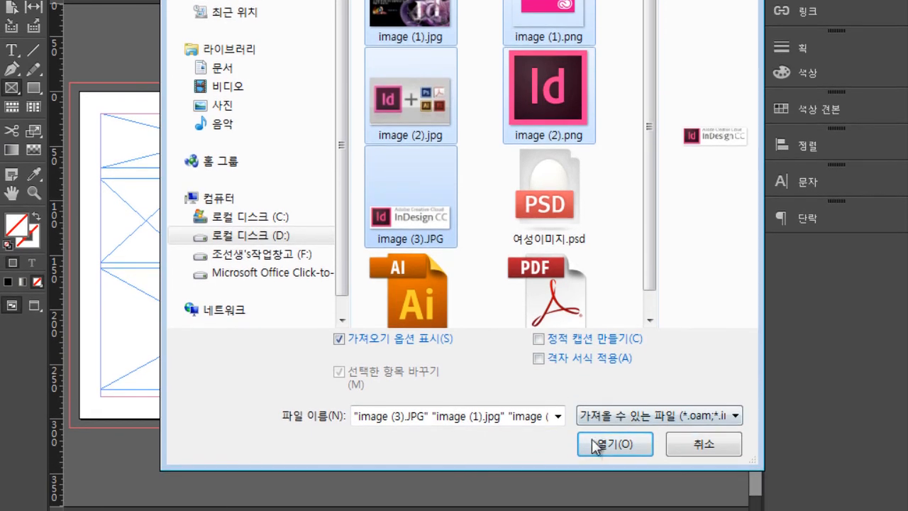
left_click(452, 346)
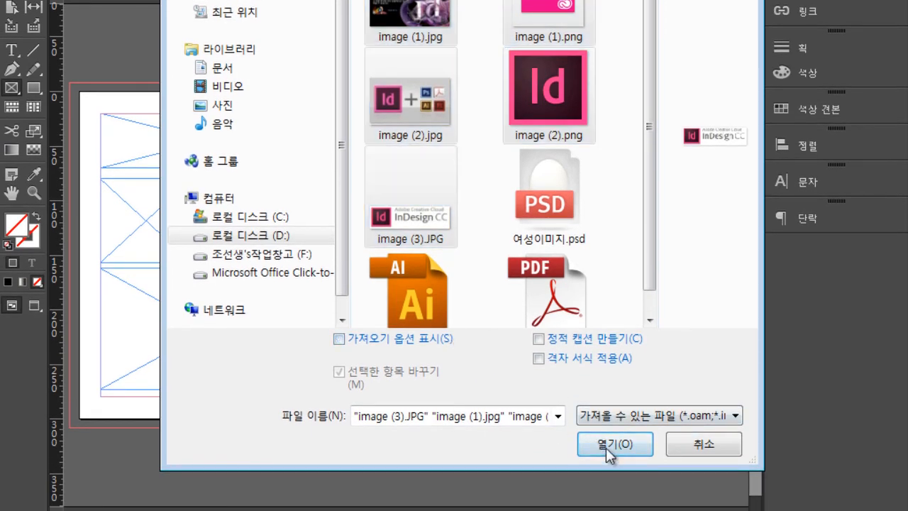
left_click(605, 447)
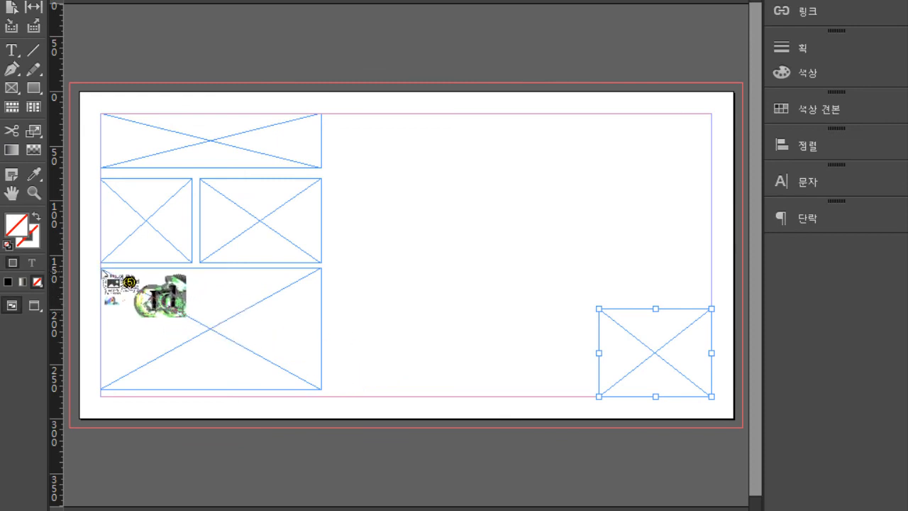
Place image (1).jpg in the large frame, image (1).png and image (2).jpg in the pair, image (2).png in the lower-right frame, image (3).JPG in the banner
left_click(215, 325)
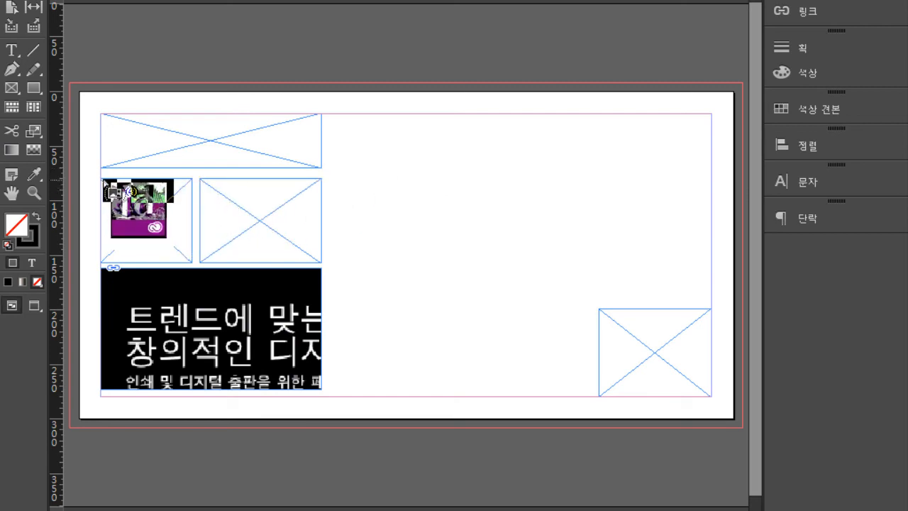
left_click(105, 183)
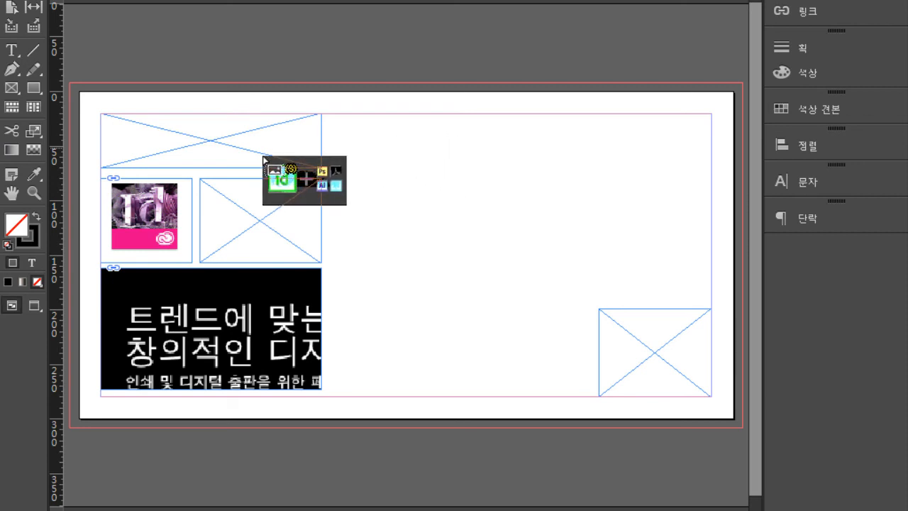
left_click(204, 186)
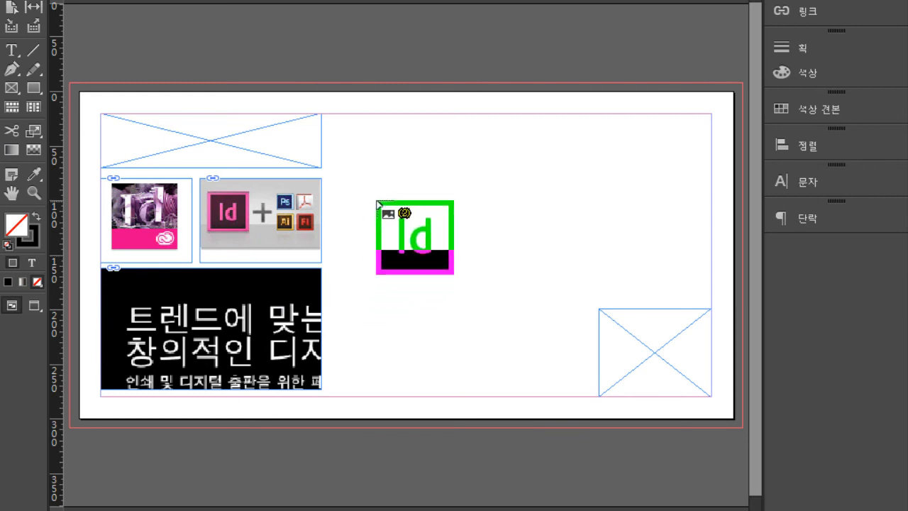
left_click(615, 312)
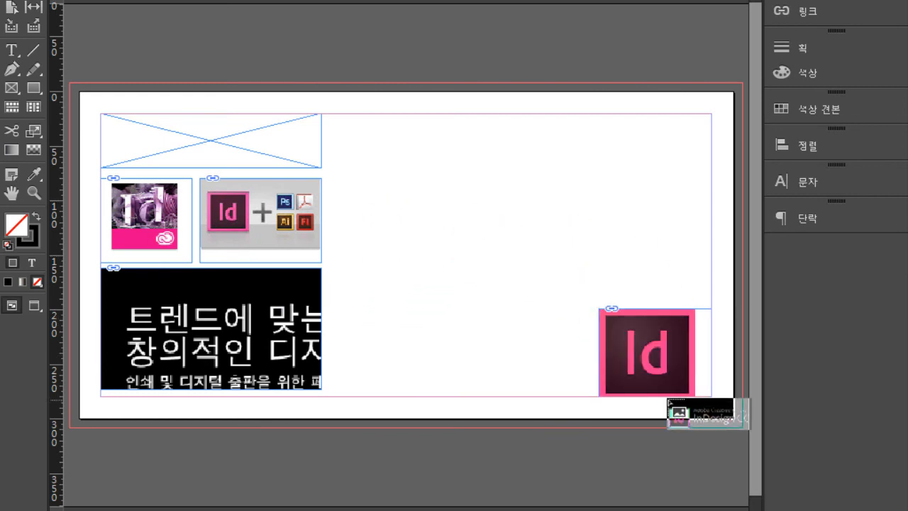
left_click(102, 116)
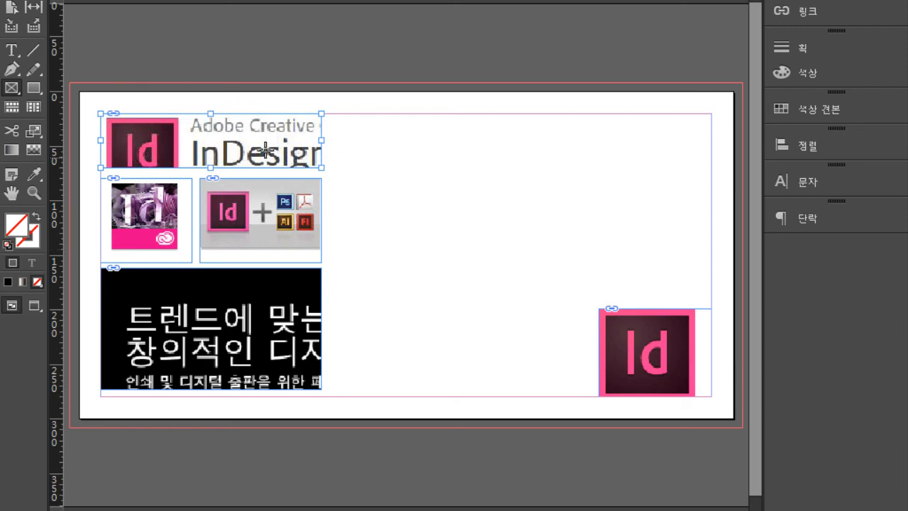
Fit the InDesign CC logo image in the banner frame using Fit Content to Frame
left_click(17, 4)
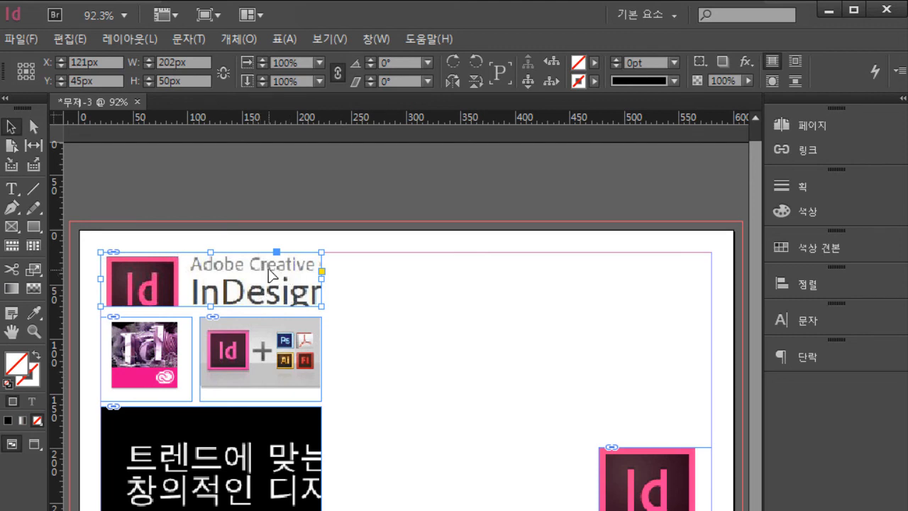
right_click(270, 273)
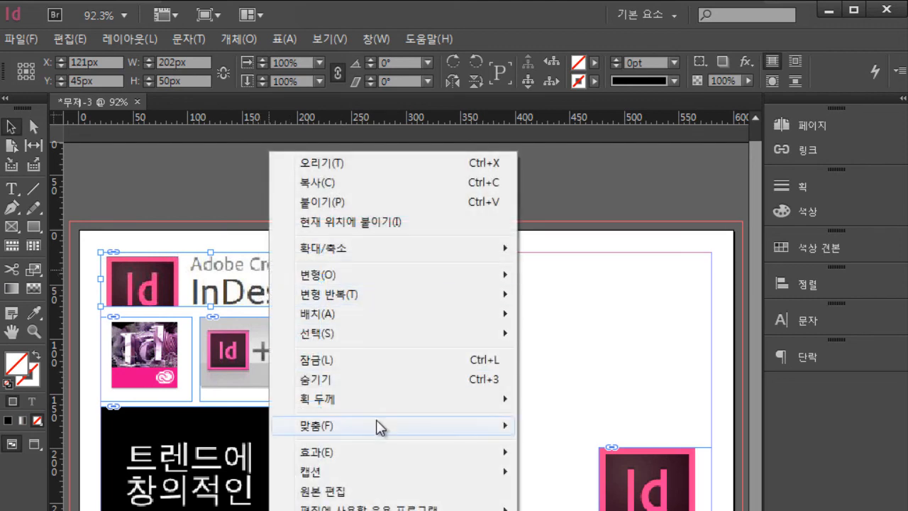
mouse_move(380, 426)
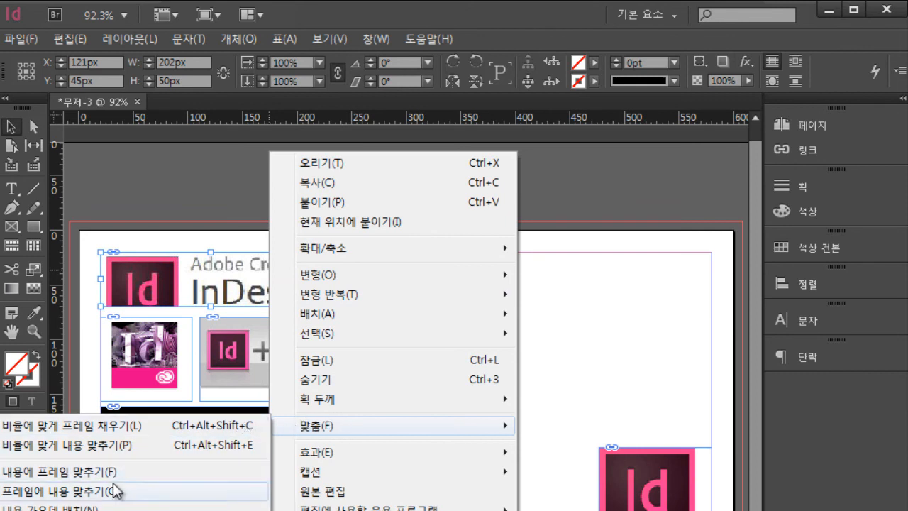
left_click(148, 487)
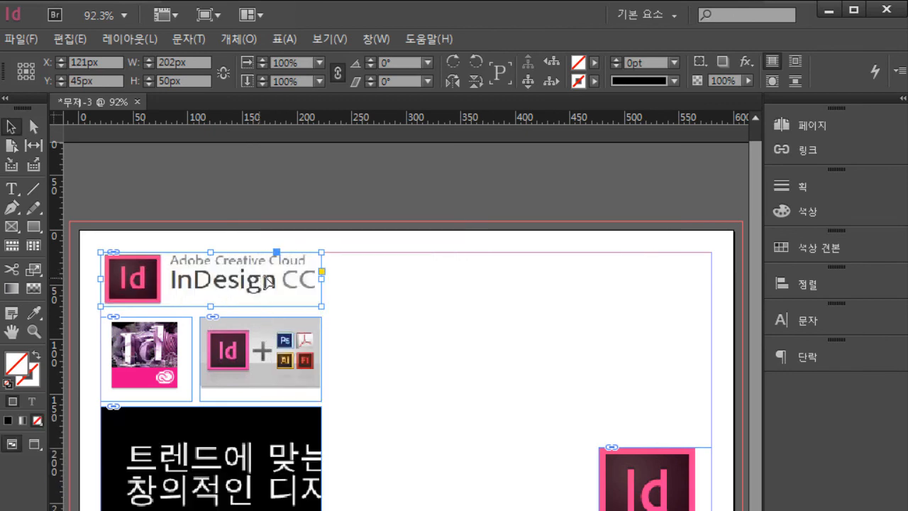
Apply Fill Frame Proportionally to the InDesign CC logo image in the banner frame
right_click(271, 282)
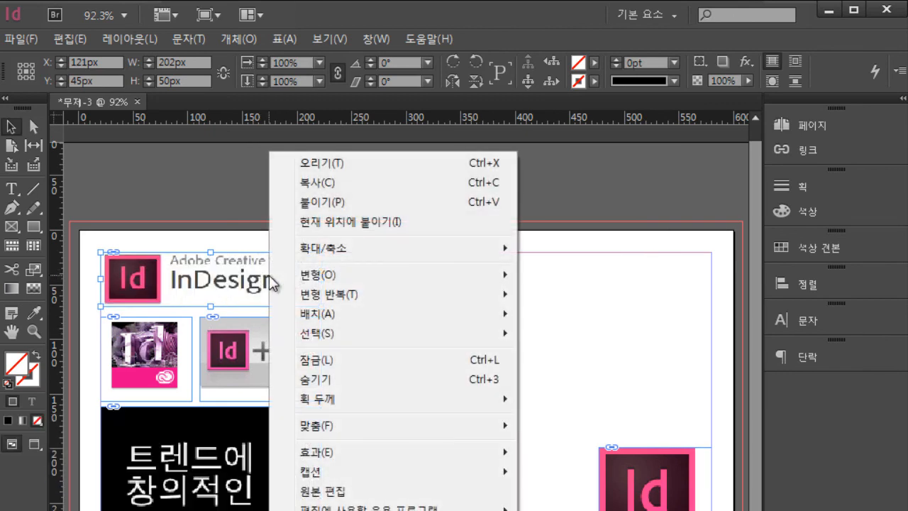
mouse_move(317, 432)
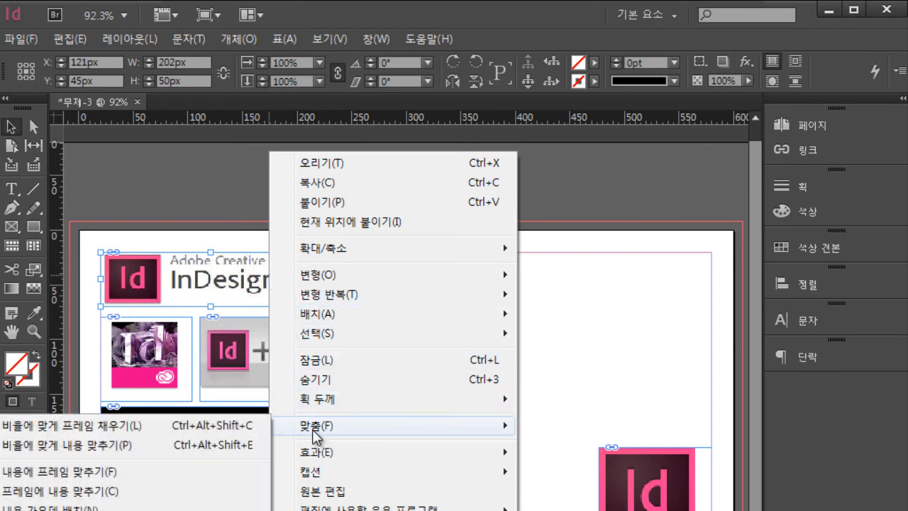
left_click(222, 428)
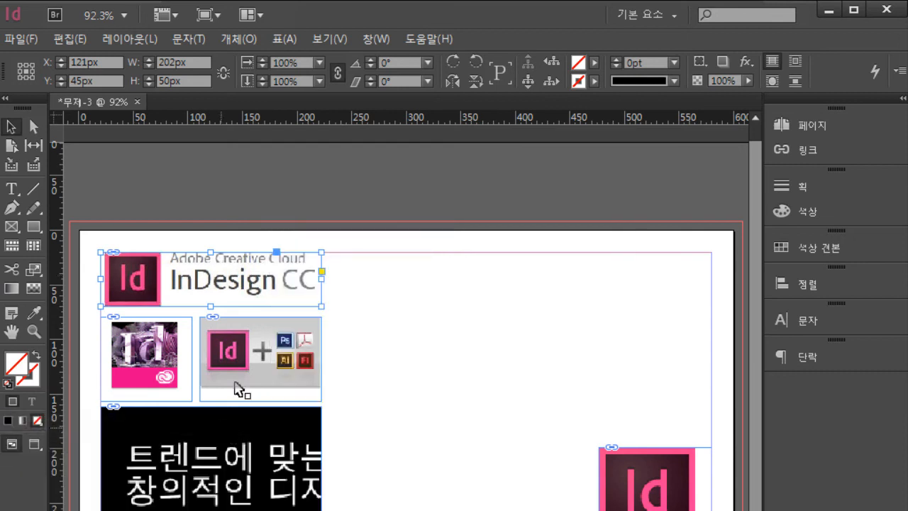